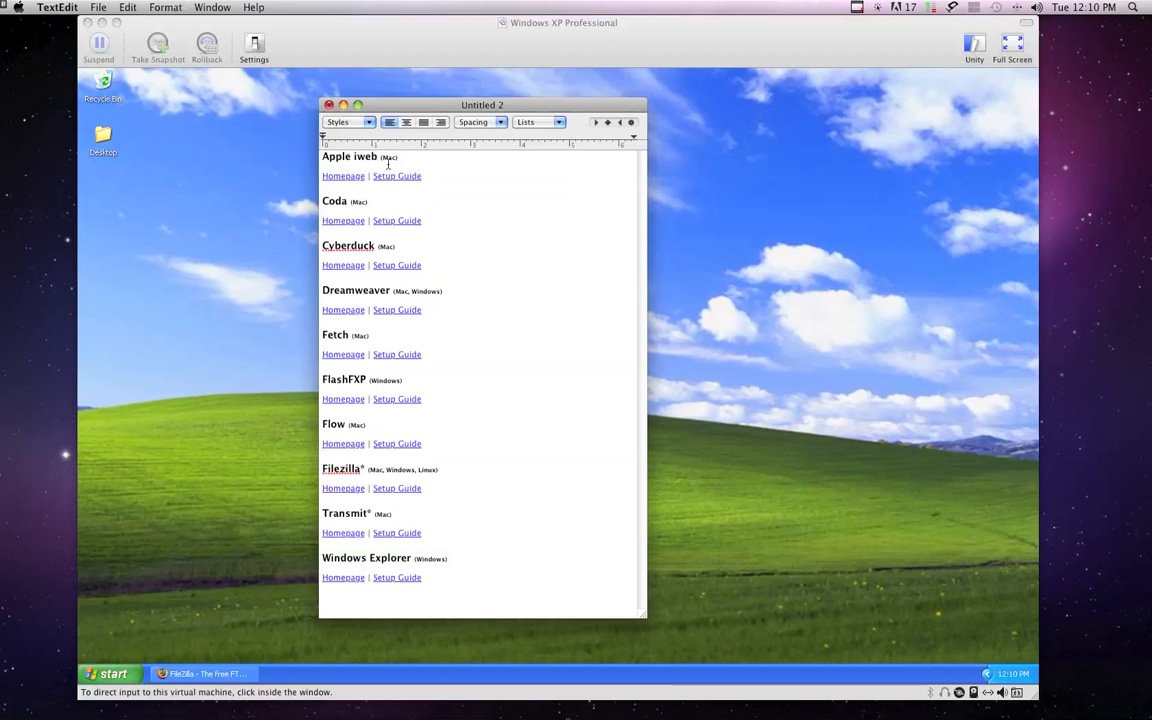
Step: Select the FileZilla entry in the notes and bring the FileZilla website back up in the VM's browser
triple_click(400, 469)
shift+click(427, 488)
drag(463, 107, 1140, 107)
click(495, 501)
click(200, 673)
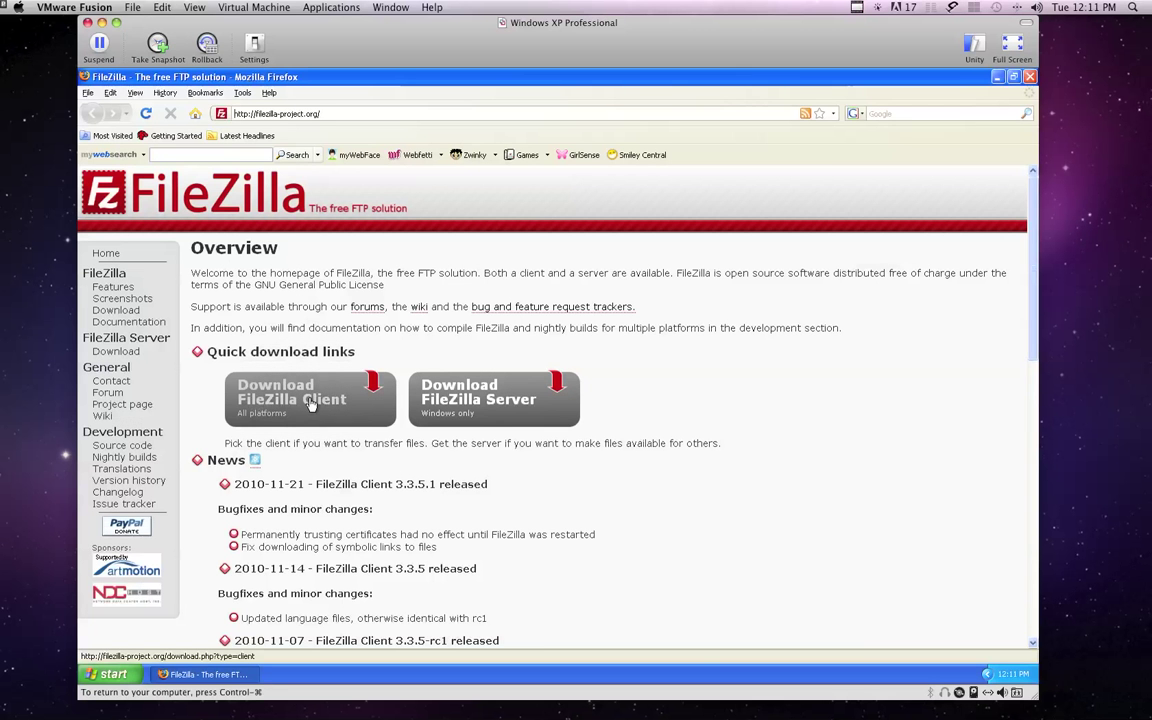
Step: Go to the FileZilla Client download page and start downloading the win32-setup.exe installer from SourceForge
click(306, 403)
click(318, 344)
key(ctrl+super)
click(976, 405)
Step: Save the installer, run it from Downloads and allow it past the security warning
click(596, 408)
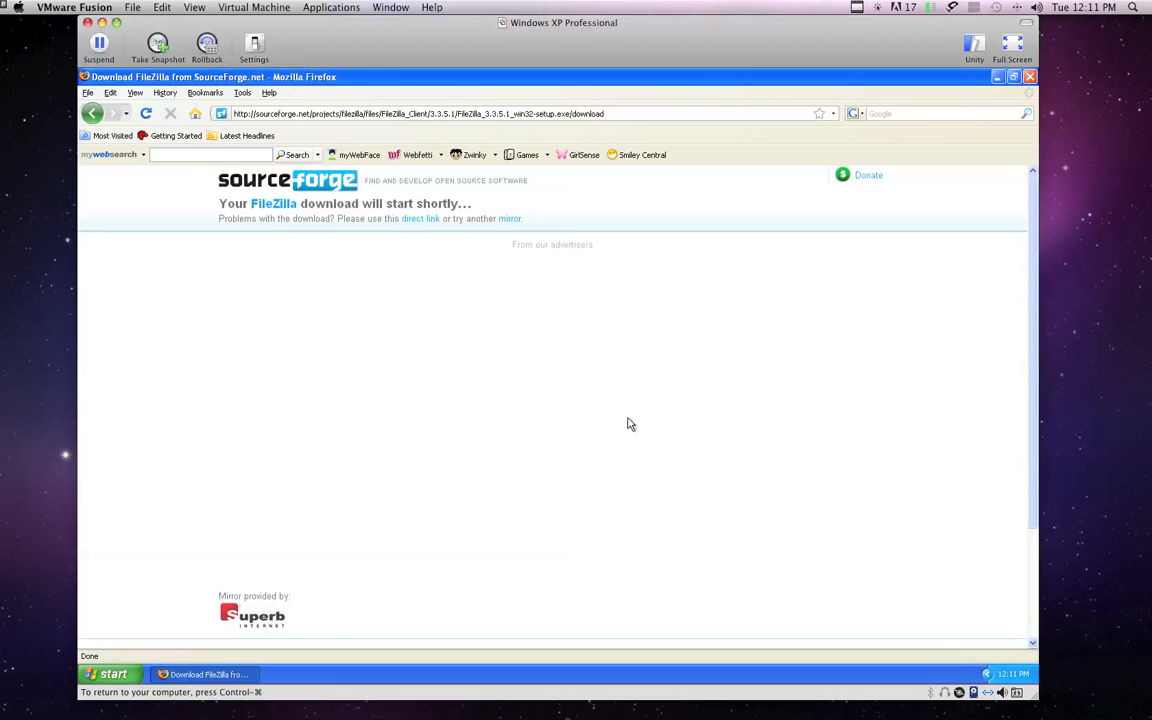
double_click(101, 110)
click(241, 211)
click(596, 384)
Step: Accept the license and keep default options, components and location to begin installing
click(634, 483)
click(634, 483)
click(634, 483)
click(634, 483)
click(634, 483)
Step: Finish the FileZilla setup and close the downloads list and browser window
click(634, 483)
click(406, 87)
click(1030, 78)
Step: Dismiss the FileZilla welcome dialog and focus the quick-connect Host field
click(557, 448)
drag(650, 131, 635, 118)
click(300, 161)
Step: Open a new Firefox window and load uptoparmarketing.com
click(205, 673)
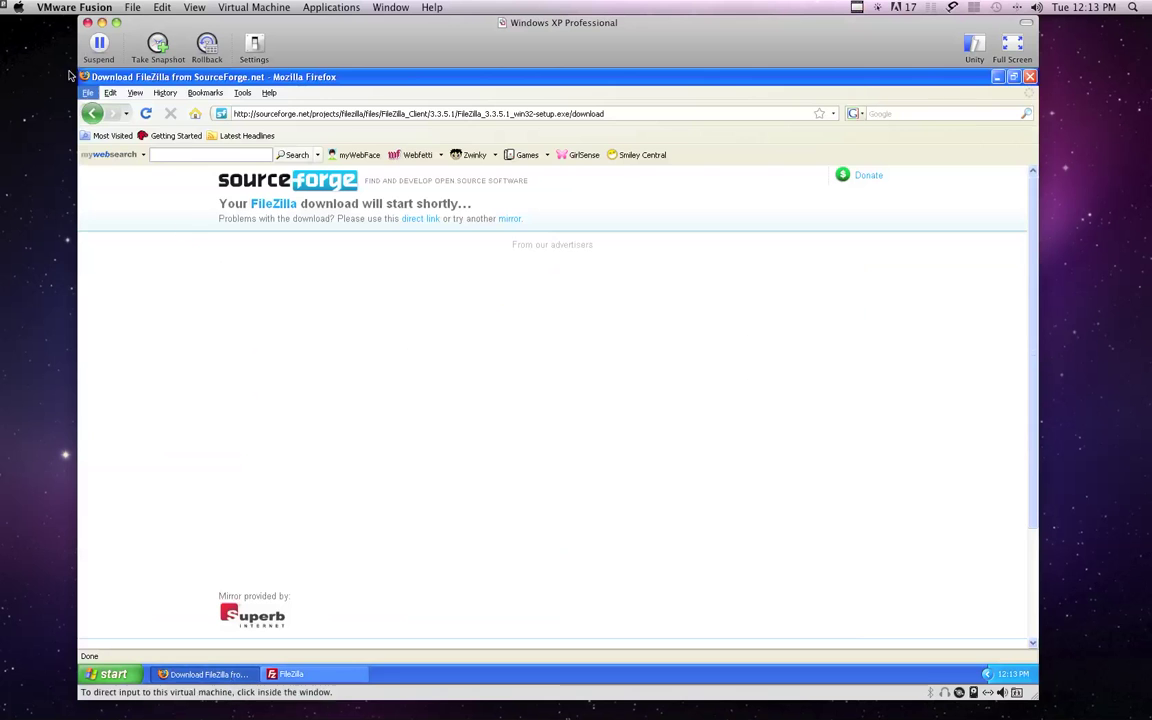
click(88, 92)
click(105, 108)
click(325, 113)
text(uptopar)
text(mar)
text(keting)
text(.com)
key(Return)
Step: Select the site's address in the URL bar and copy it
drag(276, 113, 343, 113)
right_click(340, 113)
click(362, 153)
click(277, 113)
right_click(350, 113)
click(320, 140)
Step: Enter uptoparmarketing.com as host with the account's username and password and Quickconnect
click(400, 673)
text(t)
click(275, 188)
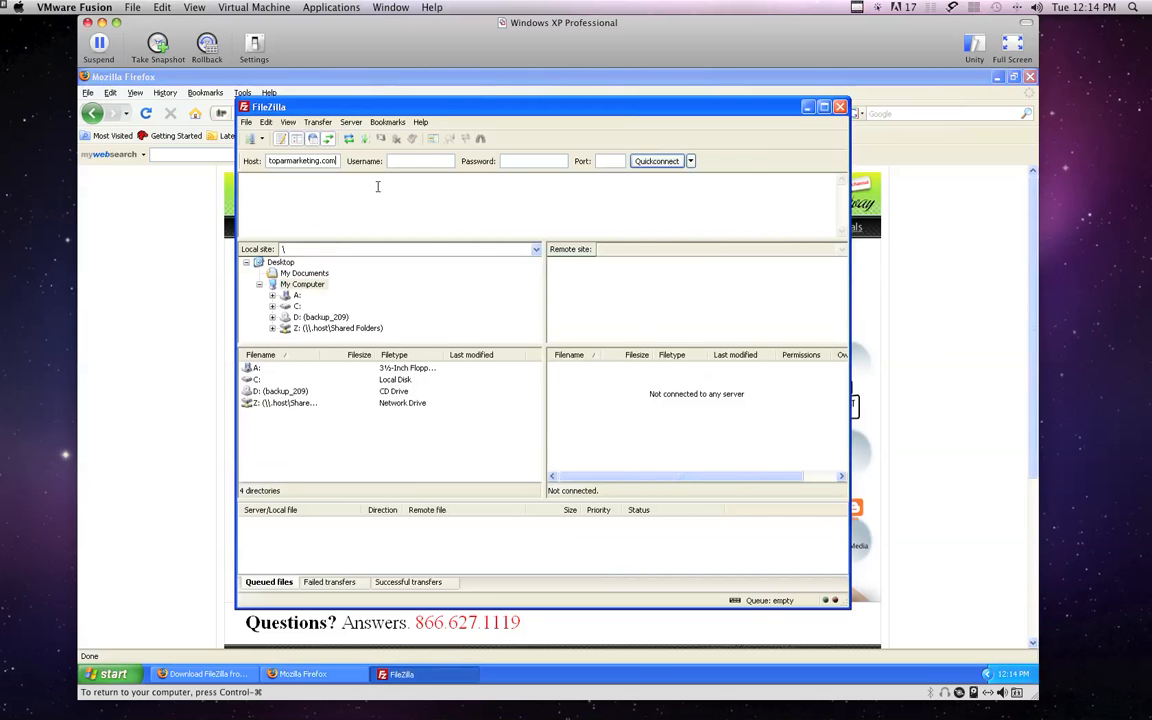
click(407, 161)
key(ctrl+super)
key(super+Tab)
click(530, 161)
click(657, 161)
Step: Minimize FileZilla and both browser windows, then switch over to the Mac side
drag(386, 231, 290, 234)
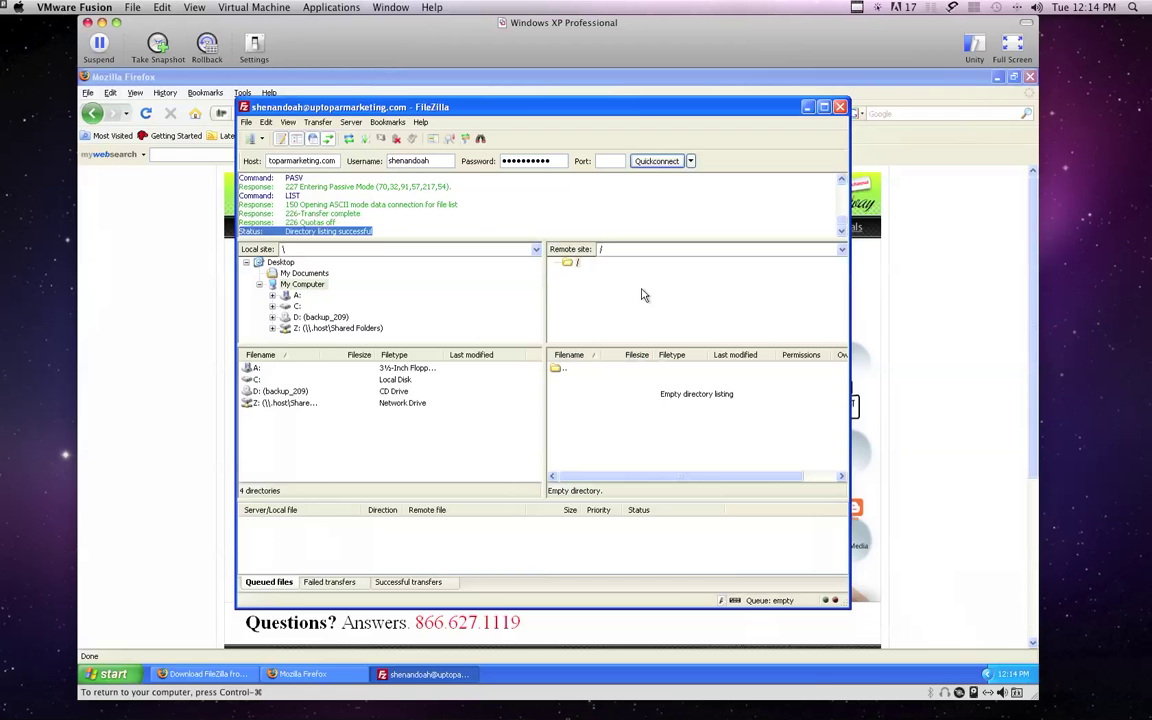
key(super)
key(Escape)
click(808, 107)
click(996, 78)
click(996, 78)
key(super+Tab)
key(super+Tab)
Step: Browse Finder to Desktop > up_to_par > Photography > Stock_Houses > Photos and drag the 57429613 photo onto the Windows desktop
click(455, 712)
click(135, 165)
scroll(334, 200, down, 5)
click(321, 254)
click(466, 129)
click(608, 92)
click(735, 104)
drag(922, 391, 922, 391)
Step: Show the Windows Desktop in the Local site pane and select 57429613.jpg
click(280, 262)
double_click(345, 295)
scroll(415, 290, up, 4)
scroll(415, 290, up, 4)
scroll(418, 290, up, 4)
scroll(420, 292, down, 3)
scroll(420, 292, up, 3)
click(280, 262)
click(270, 391)
Step: Drag 57429613.jpg into the Remote site pane to upload it to the server's root folder
drag(249, 391, 601, 400)
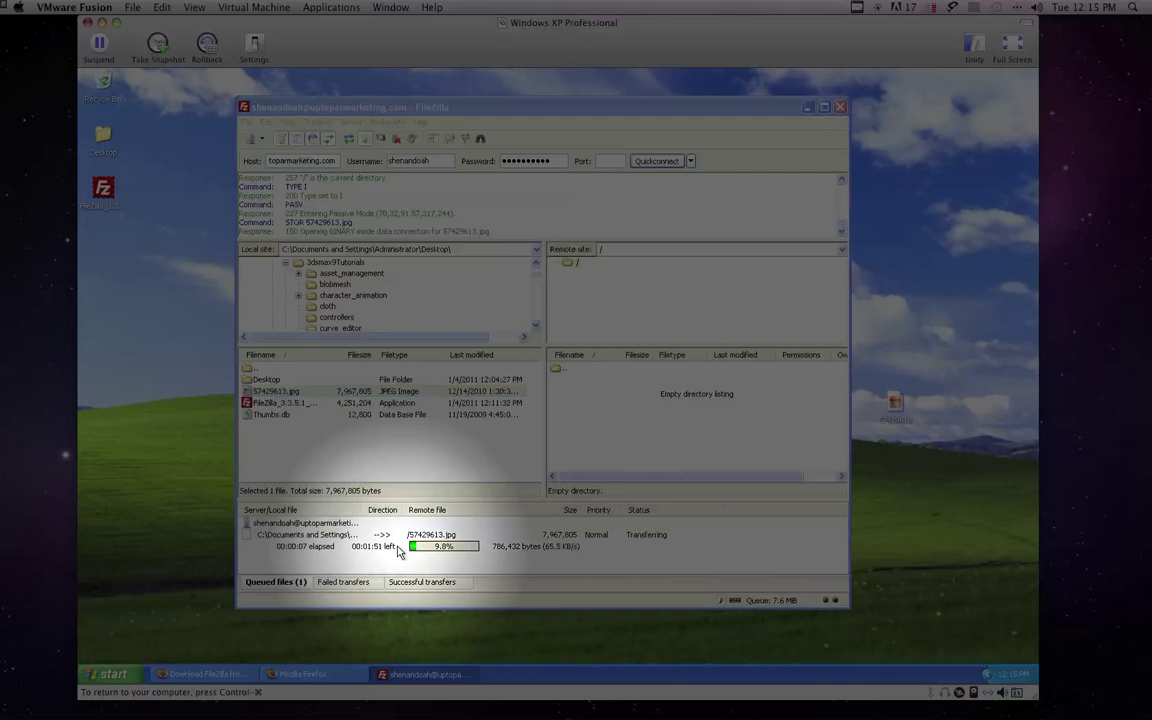
key(super)
key(Escape)
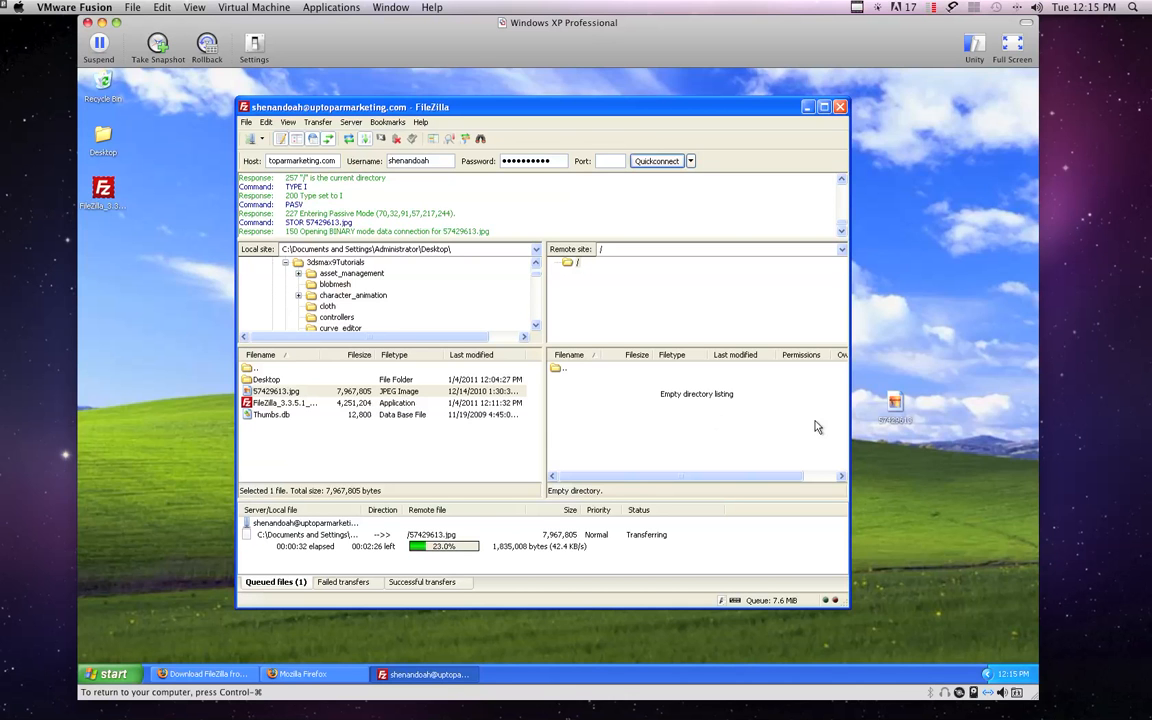